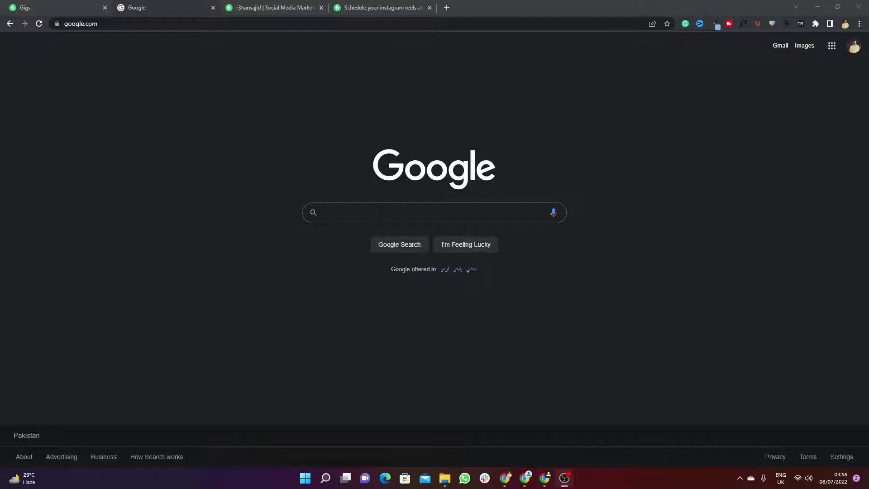
Step: Switch to the 'schedule your instagram reels and tiktok videos' gig tab and highlight its title
click(274, 7)
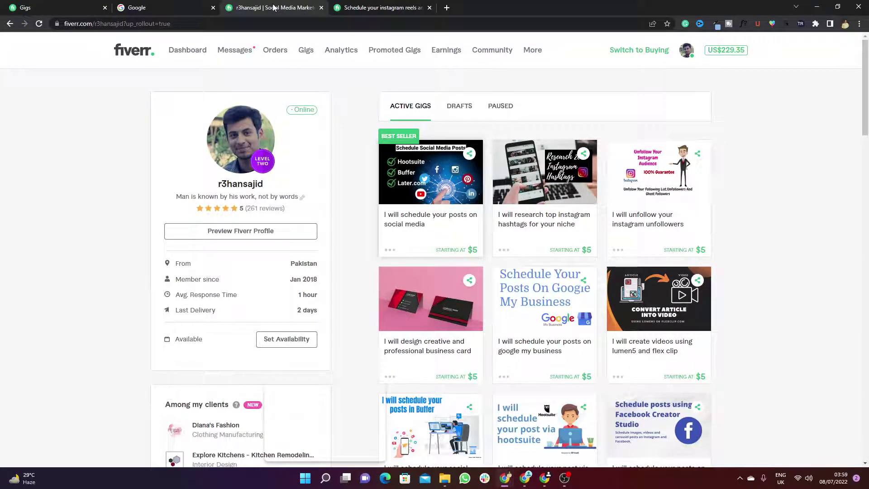
click(376, 7)
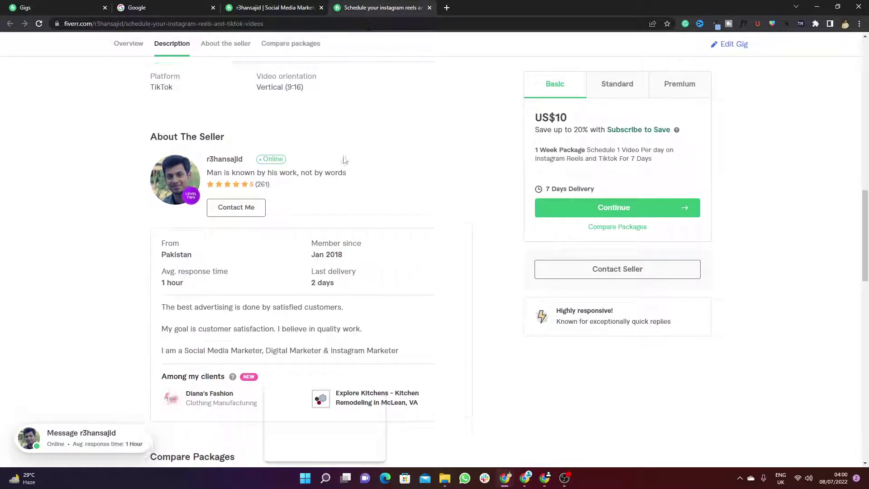
scroll(344, 160, up, 10)
drag(183, 175, 361, 196)
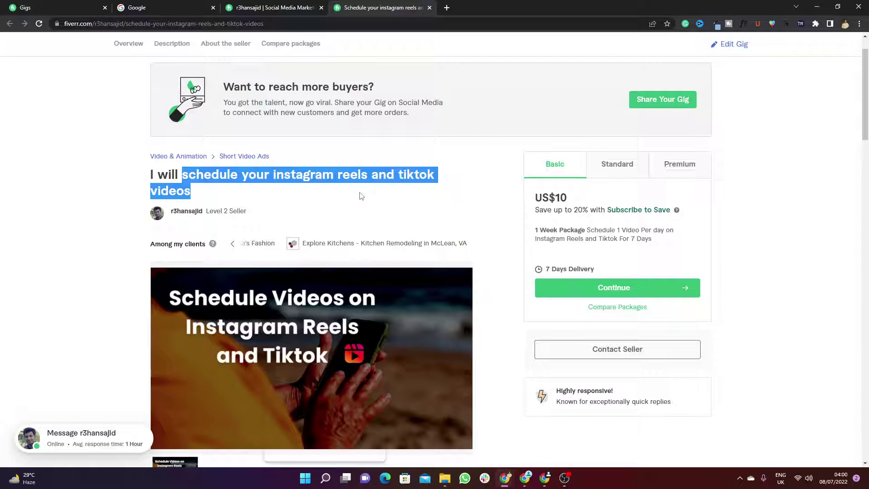
click(257, 7)
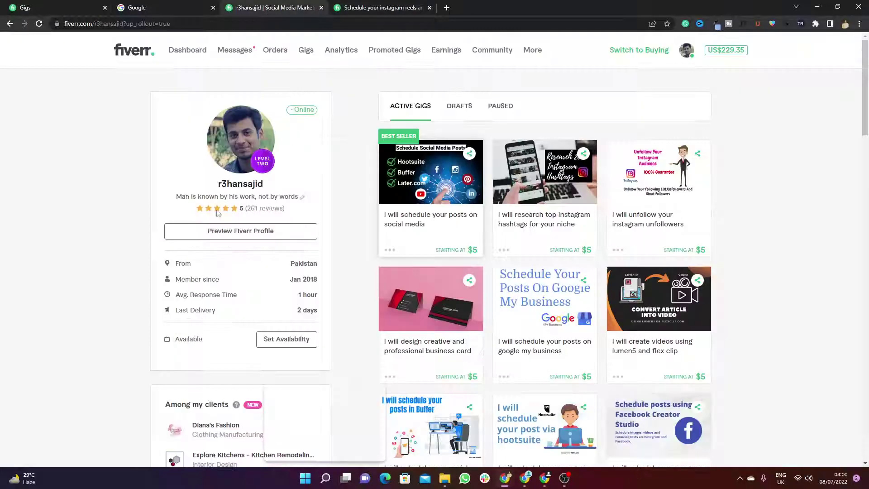
drag(289, 209, 247, 209)
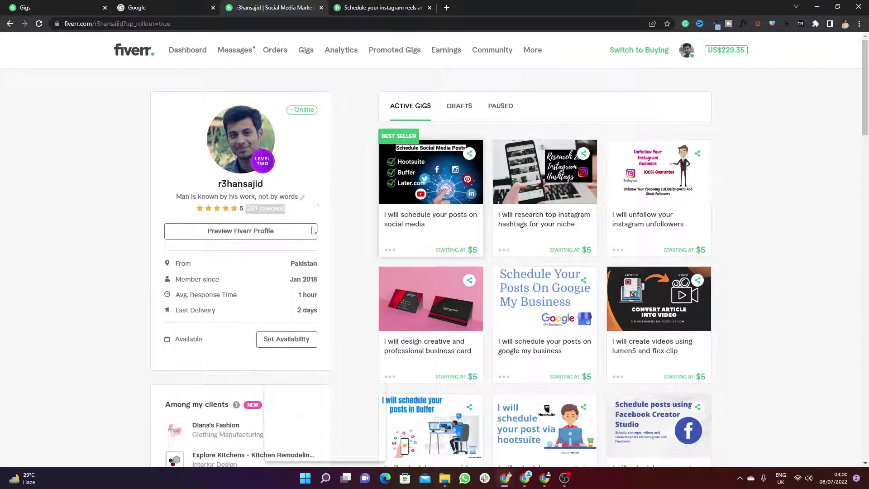
scroll(301, 178, down, 5)
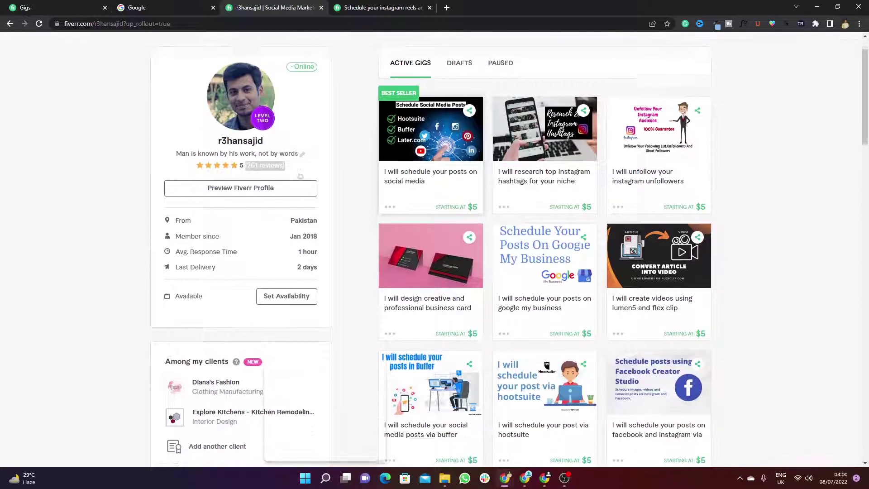
scroll(301, 177, down, 9)
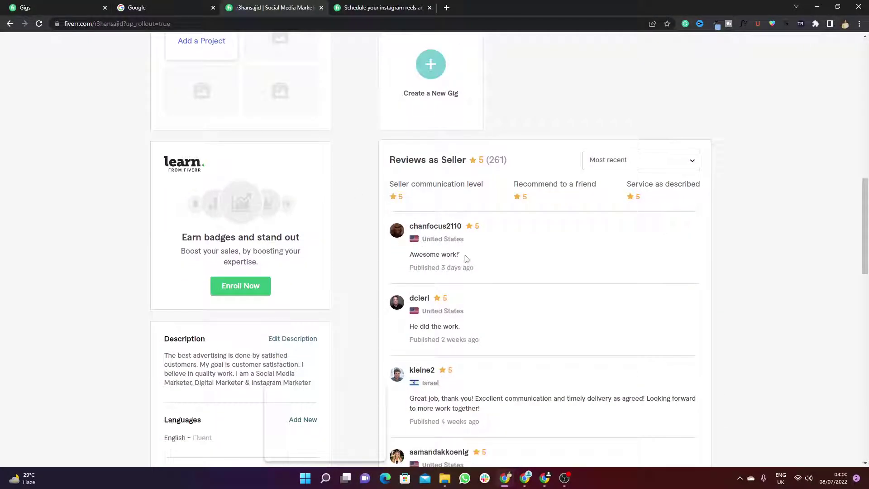
scroll(464, 203, down, 2)
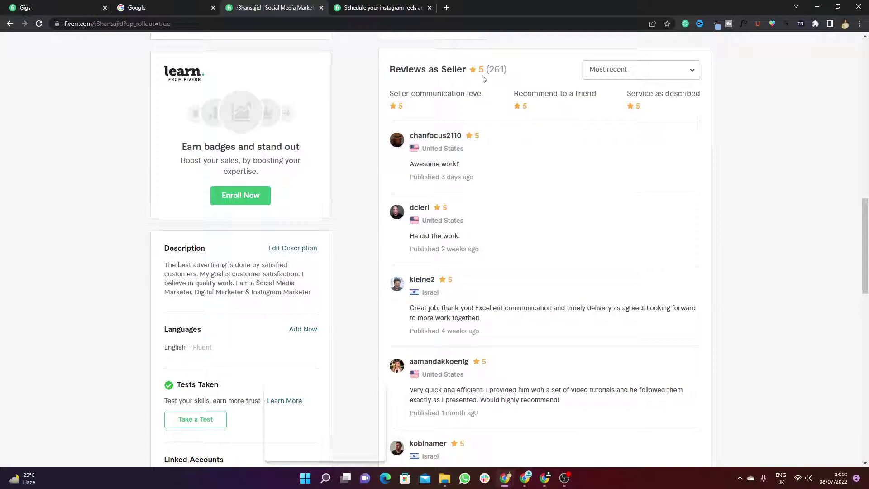
click(638, 77)
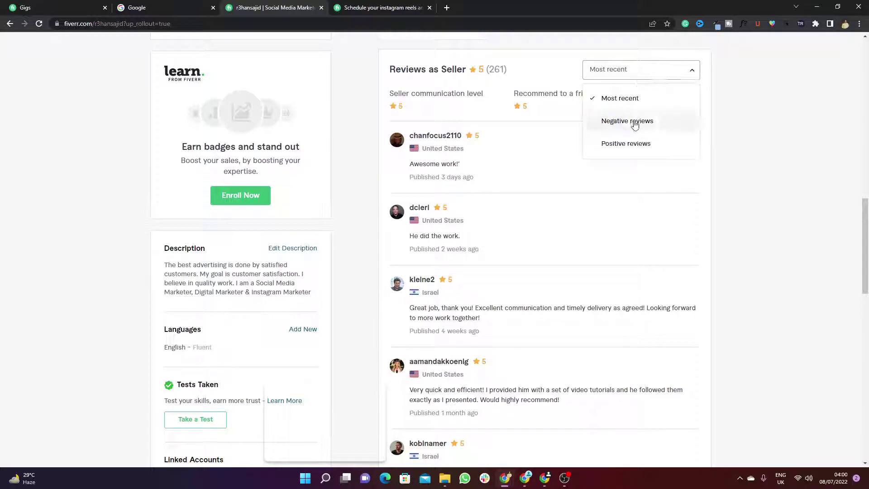
click(610, 125)
scroll(466, 208, down, 4)
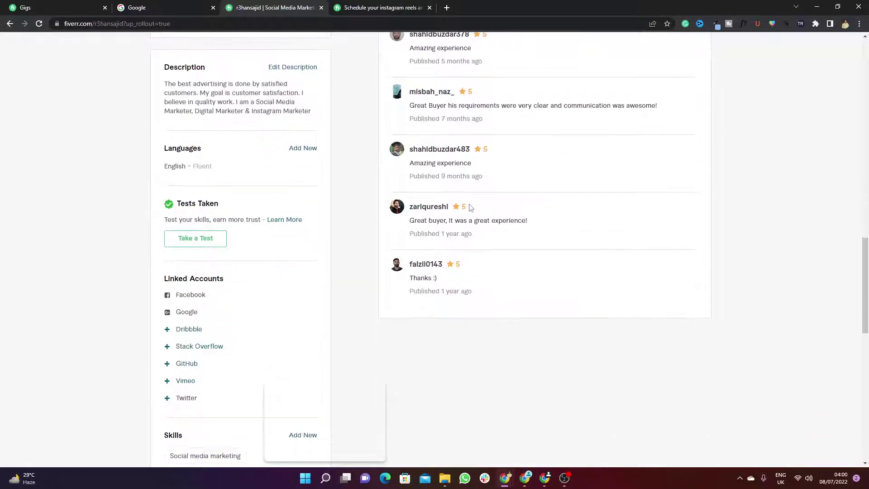
scroll(462, 184, up, 2)
scroll(559, 107, up, 3)
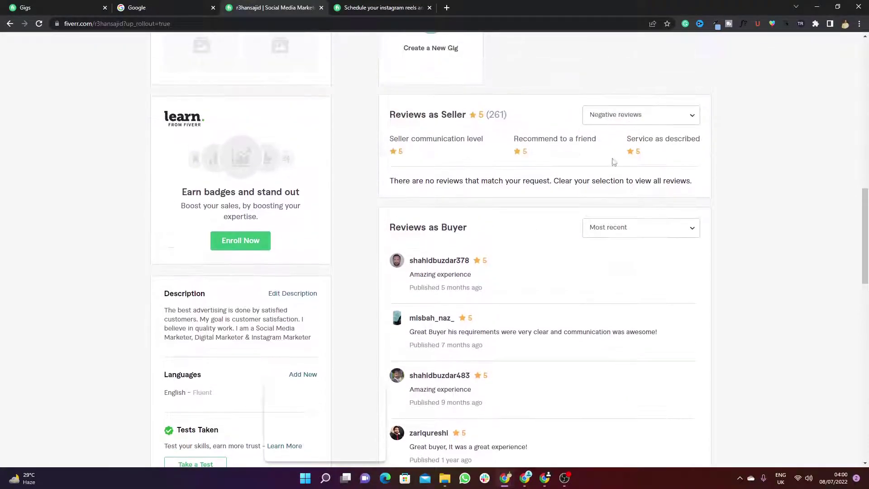
drag(390, 183, 643, 192)
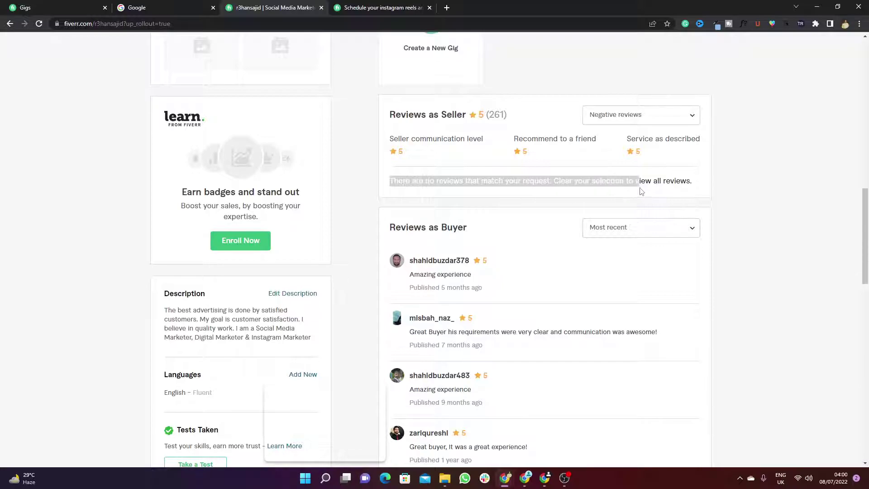
click(625, 120)
click(624, 143)
scroll(328, 136, up, 9)
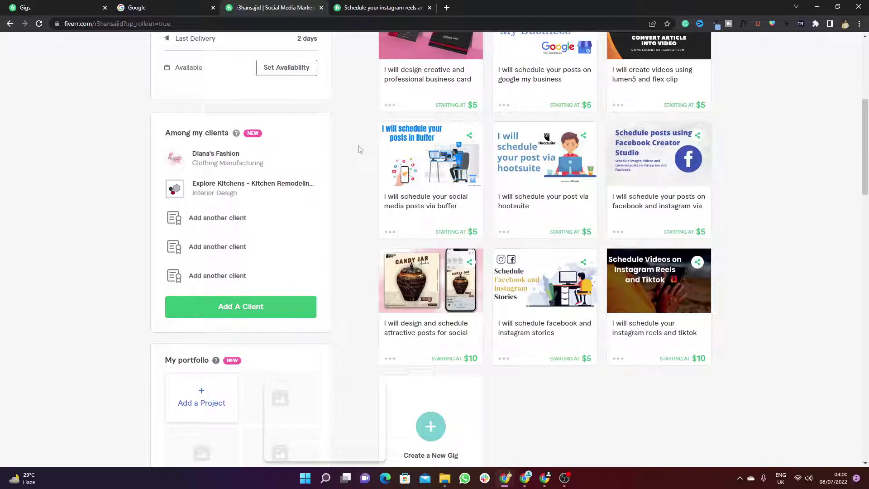
click(365, 9)
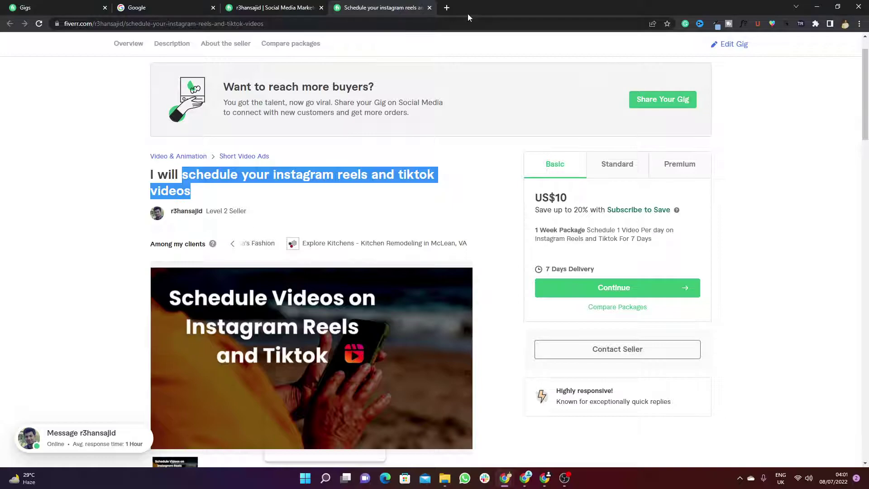
Step: Load twitter.com in a new browser tab
key(ctrl+t)
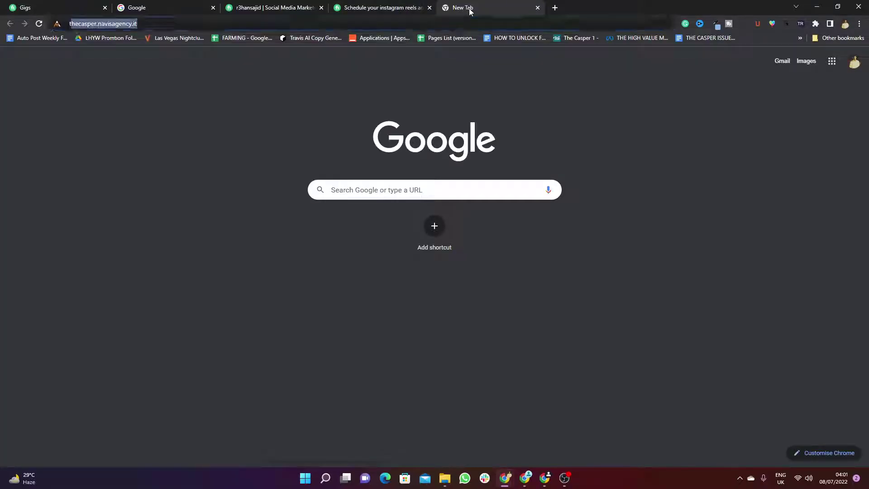
text(t)
key(Down)
key(Down)
key(Down)
key(Return)
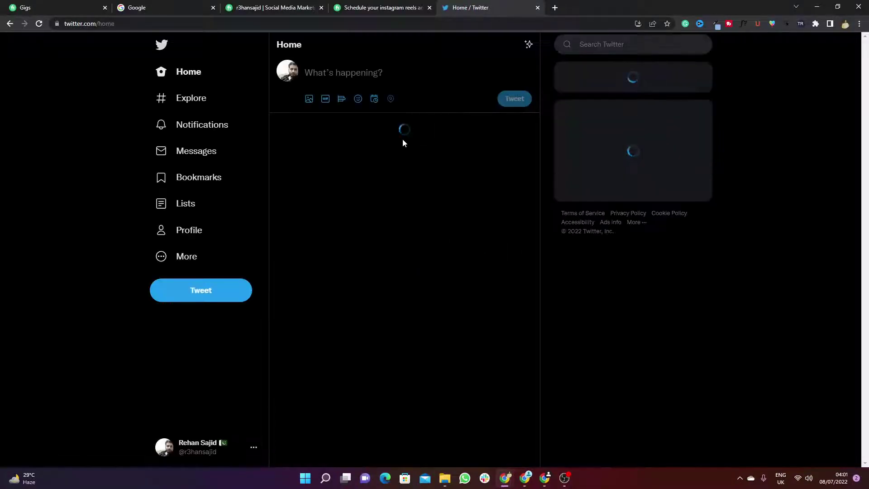
Step: Open Buffer's pinned Instagram Reels tweet from recent searches and highlight its first line
click(613, 44)
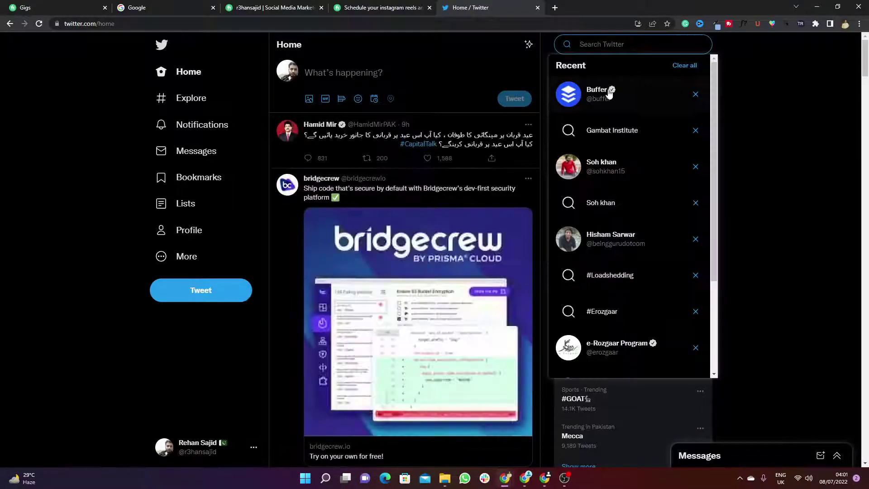
click(593, 91)
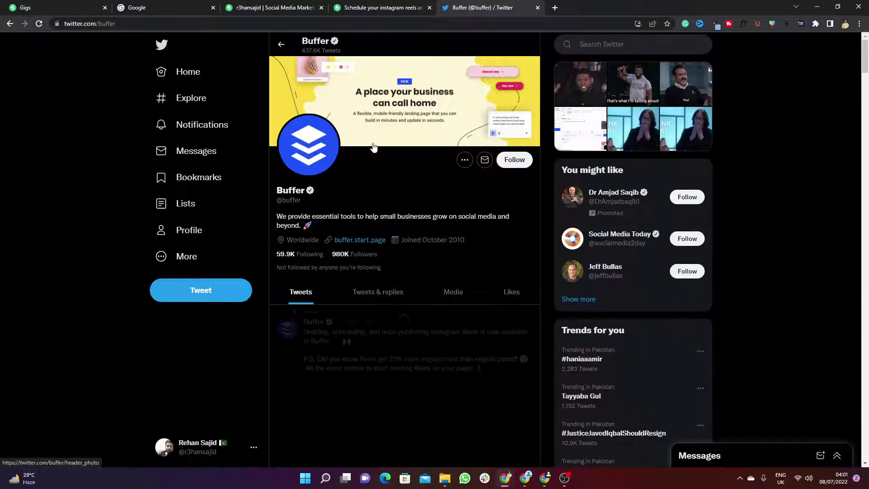
scroll(374, 147, down, 3)
click(291, 240)
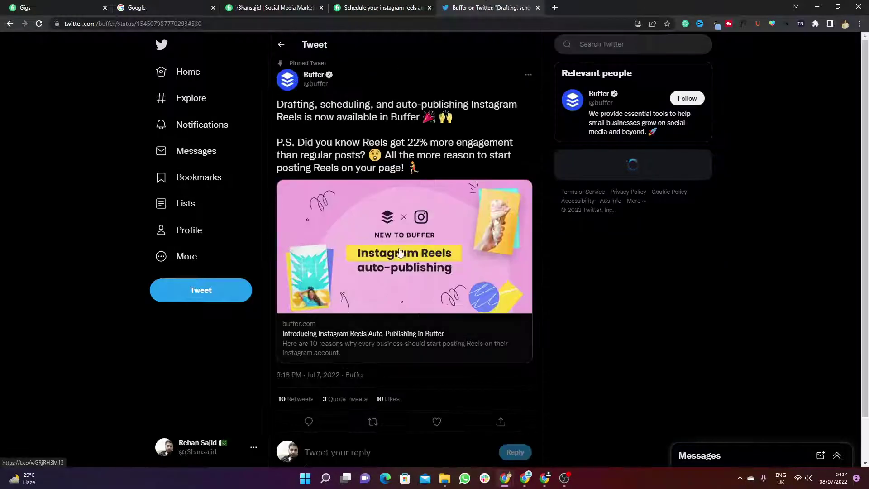
drag(277, 104, 431, 122)
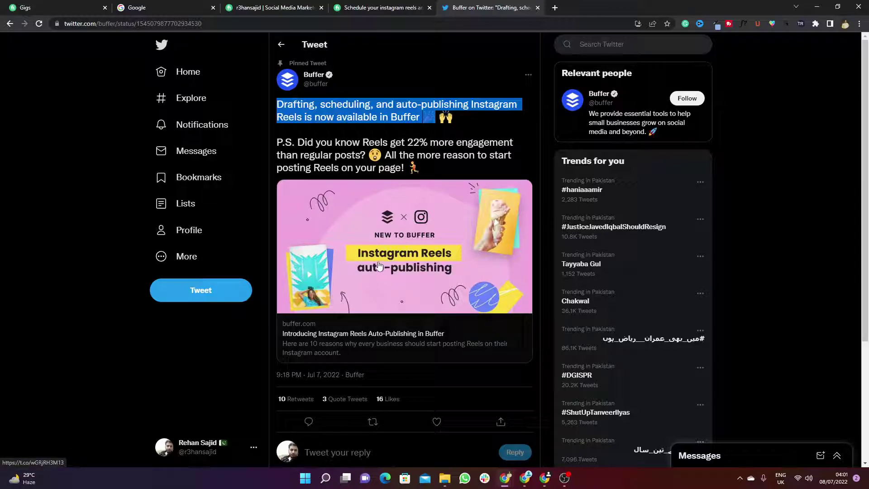
Step: Load buffer.com in a new tab and scroll through the Pricing page plan cards
click(555, 8)
text(buffer)
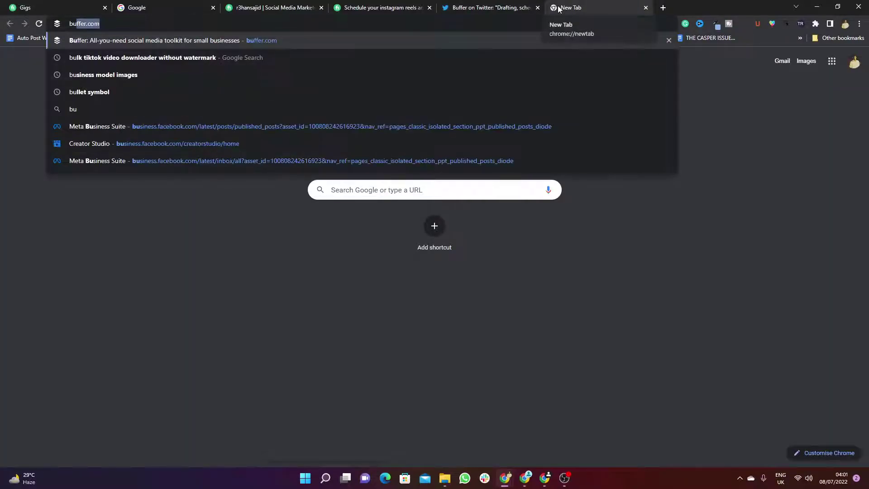
key(Return)
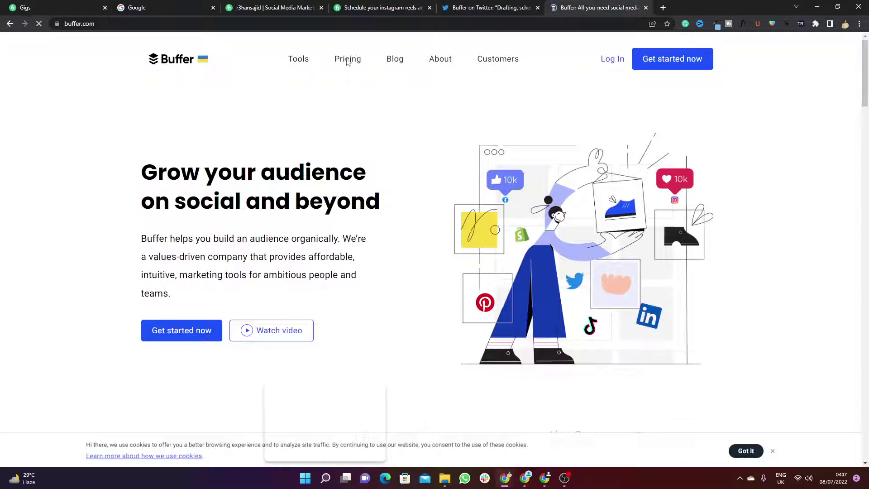
click(348, 59)
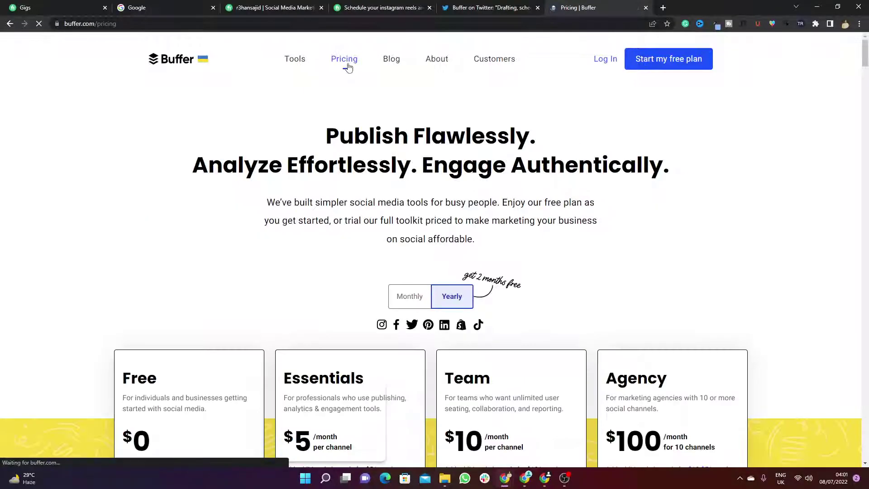
scroll(335, 86, down, 4)
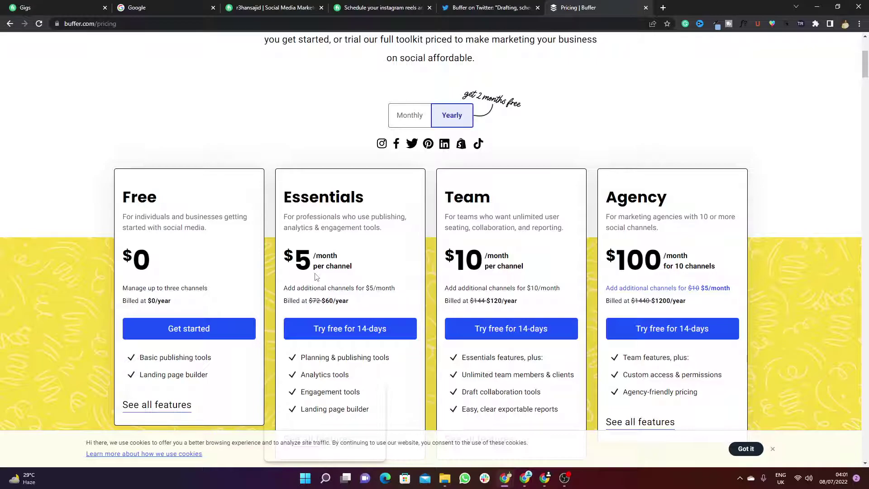
scroll(316, 277, up, 4)
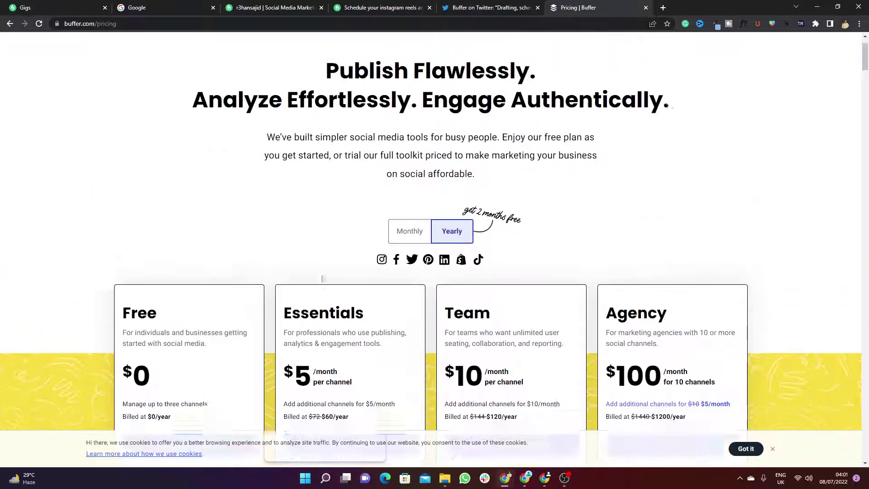
key(F5)
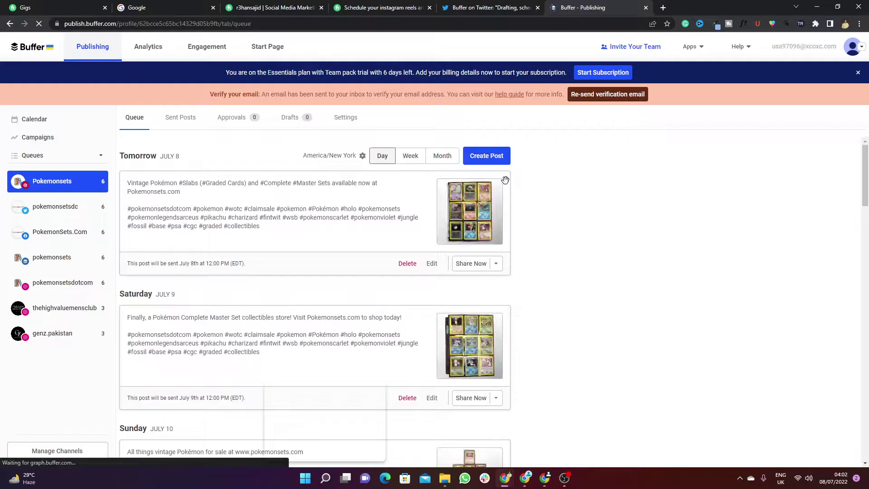
Step: Browse Manage Channels and Connect Channel, then return to Publishing and select genz.pakistan's queue
click(45, 451)
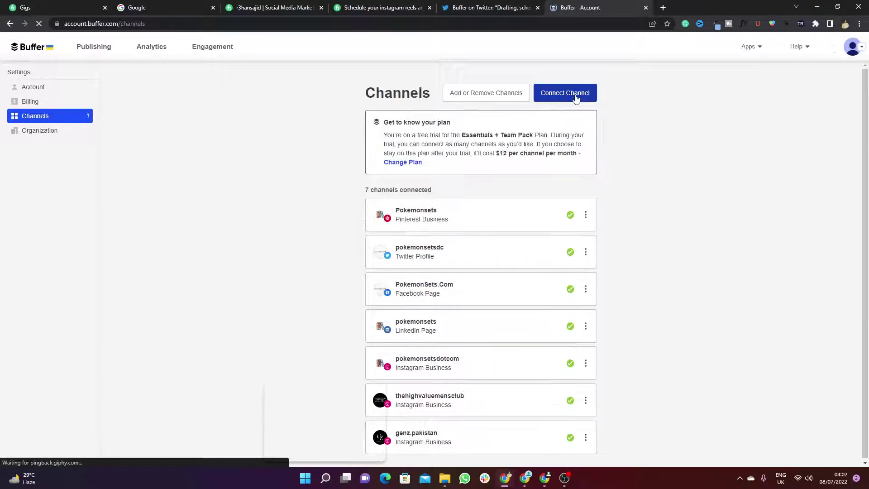
scroll(572, 311, down, 1)
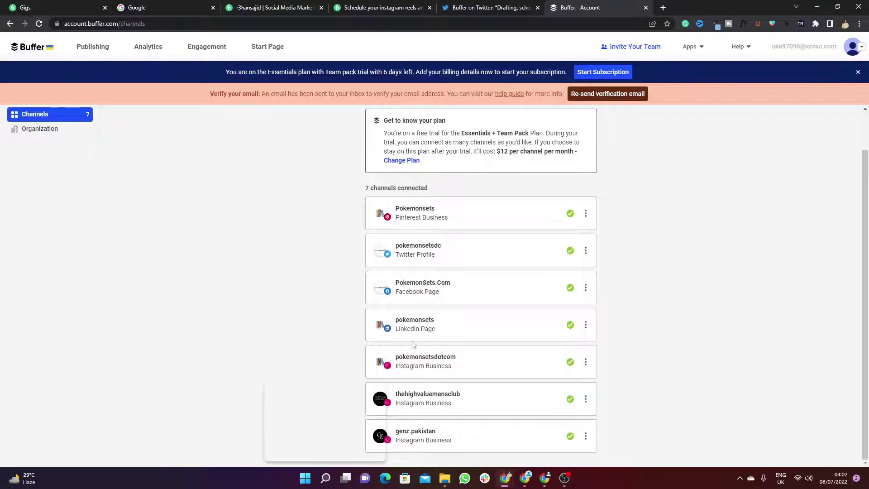
scroll(575, 208, up, 1)
click(575, 140)
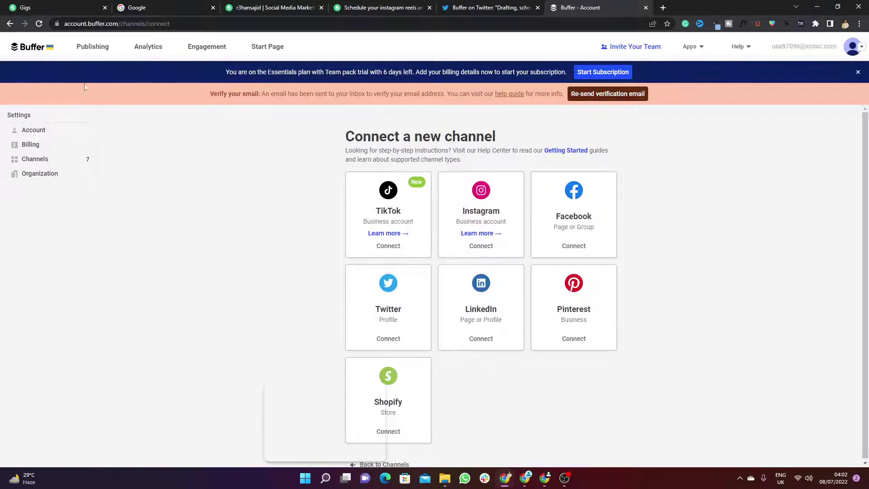
click(93, 53)
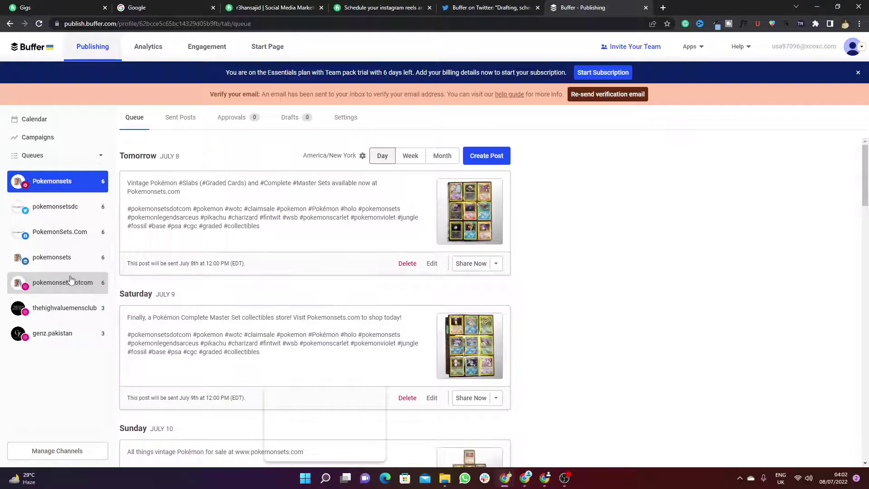
click(78, 341)
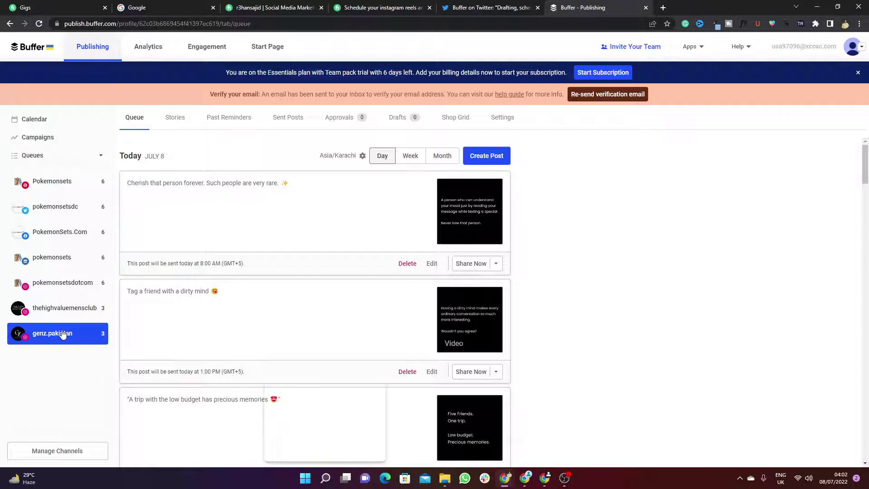
Step: Create a new Reels post and upload the mp4 video from Downloads
click(491, 158)
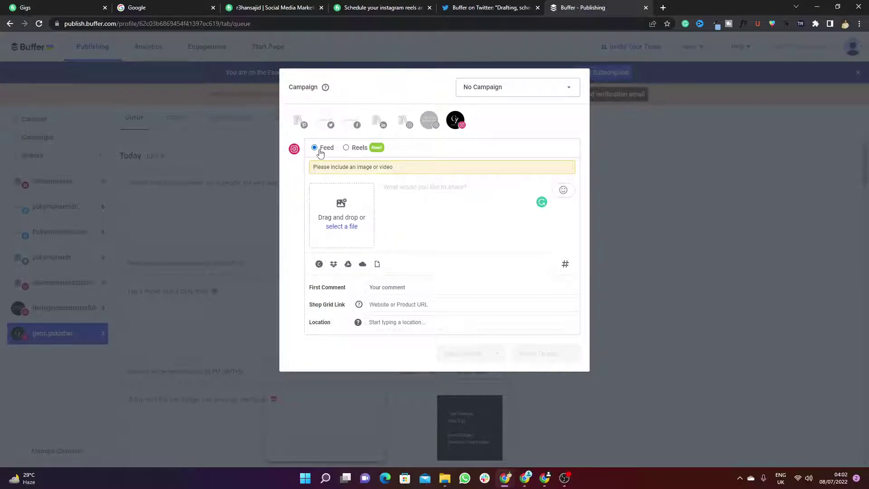
click(347, 152)
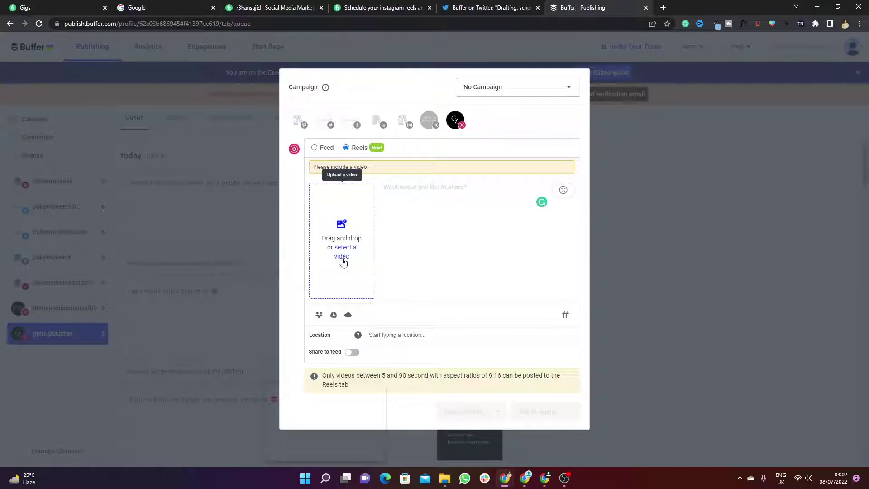
click(342, 256)
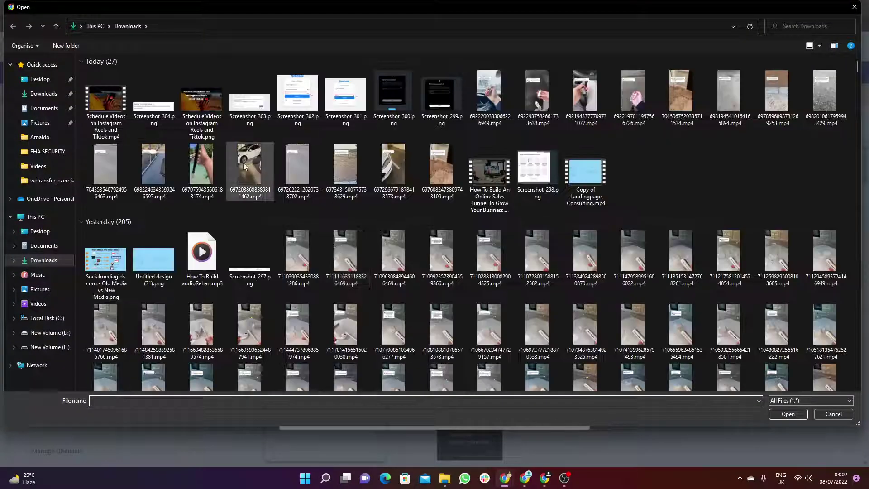
click(490, 256)
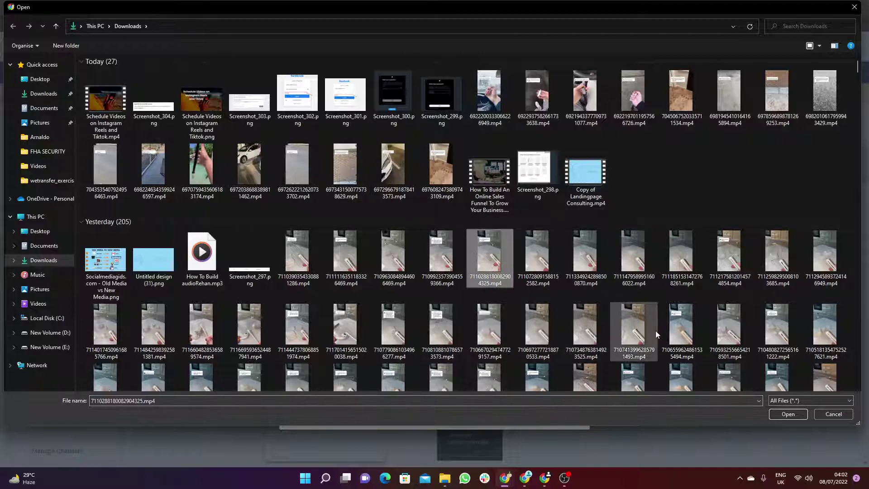
click(788, 414)
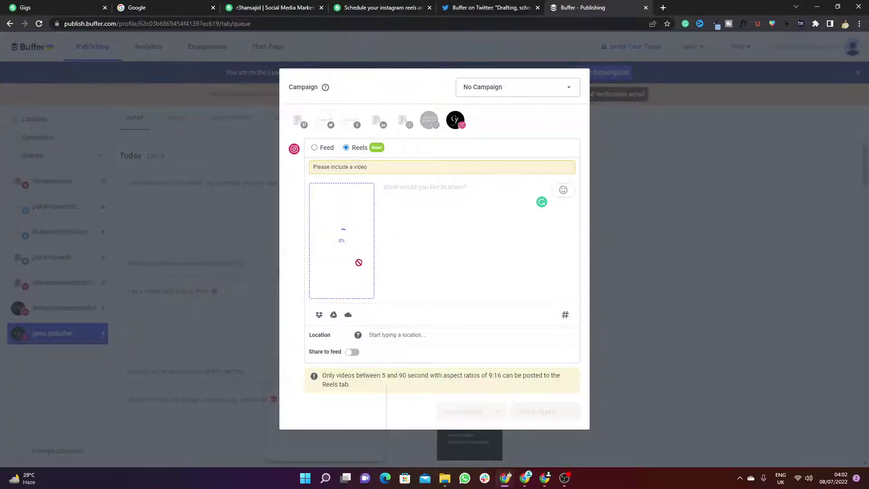
Step: Paste the clipboard into the caption box, then undo the paste
click(456, 193)
key(ctrl+z)
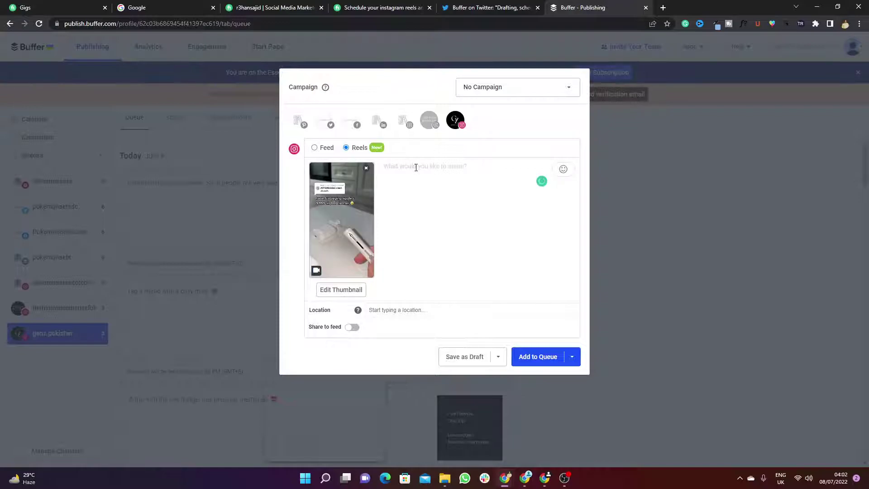
Step: Caption the reel 'test', set location to New York, New York, and enable Share to feed
text(test)
click(406, 312)
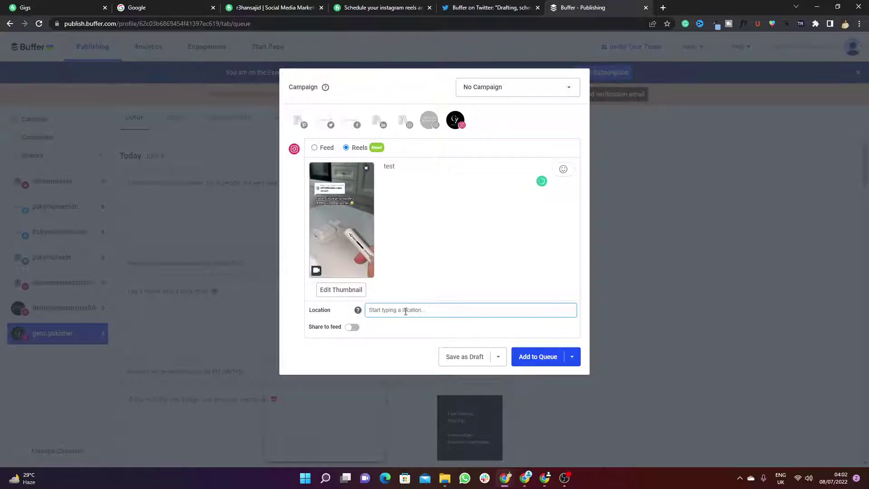
text(Newyork)
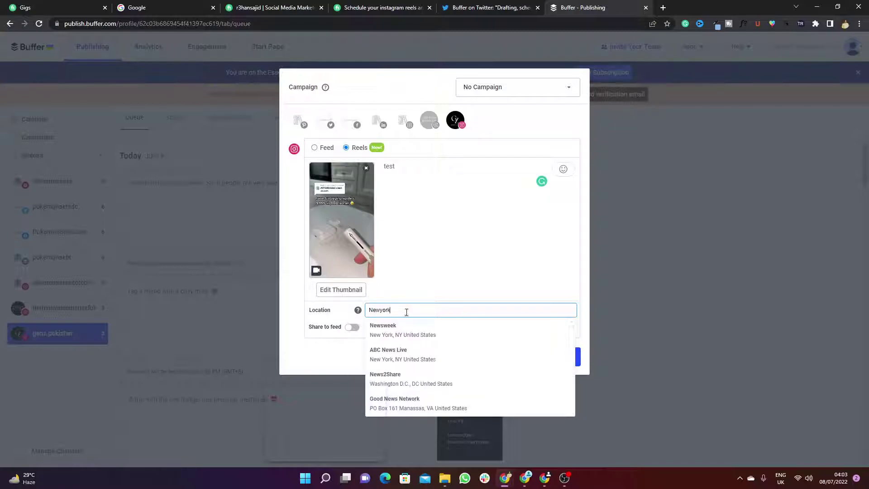
click(431, 331)
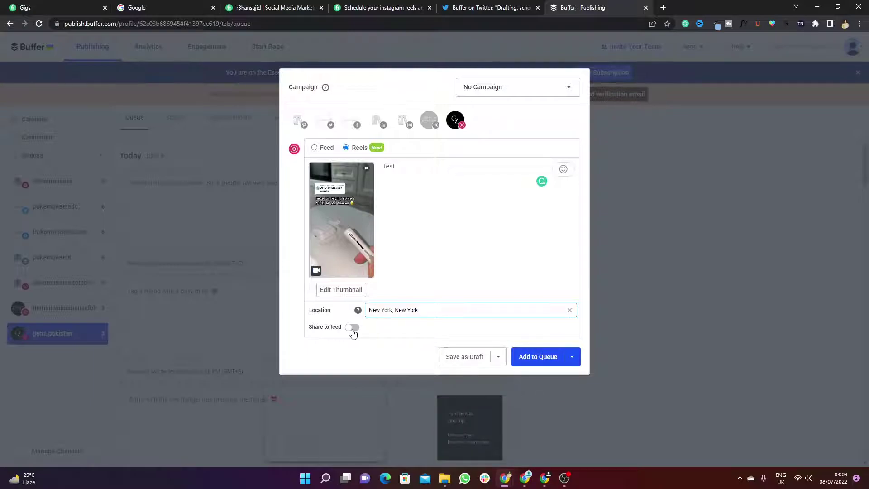
click(353, 330)
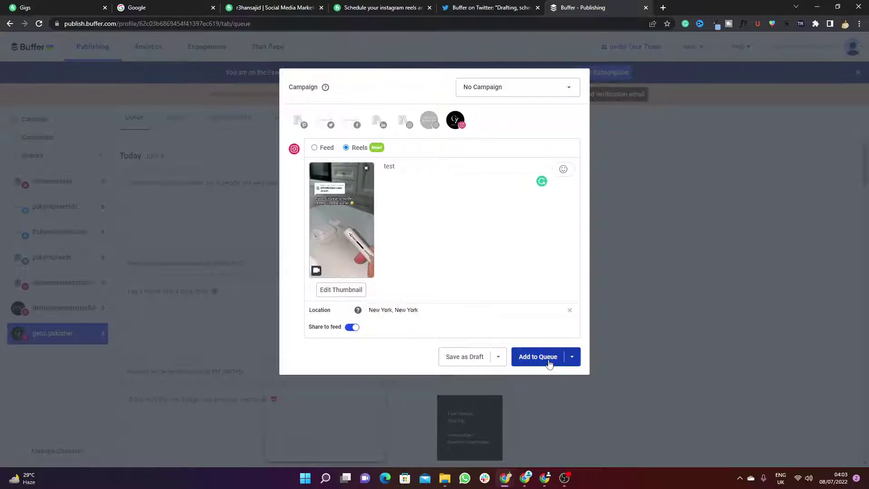
click(573, 358)
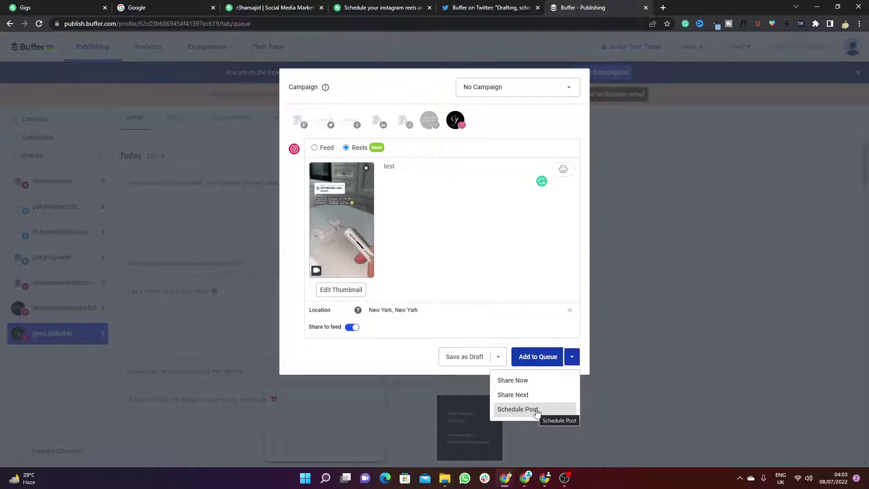
Step: Schedule the 'test' reel for 7:03 AM today, then delete it and confirm the removal
click(537, 410)
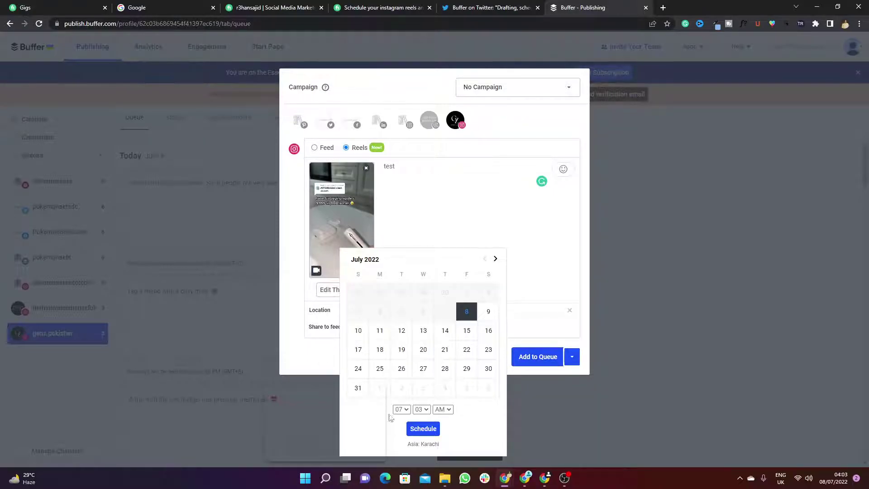
click(422, 434)
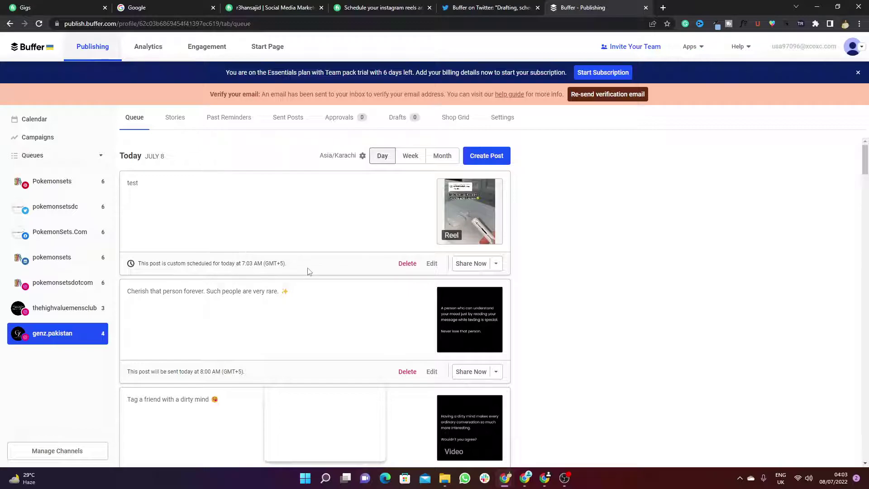
click(406, 264)
click(404, 266)
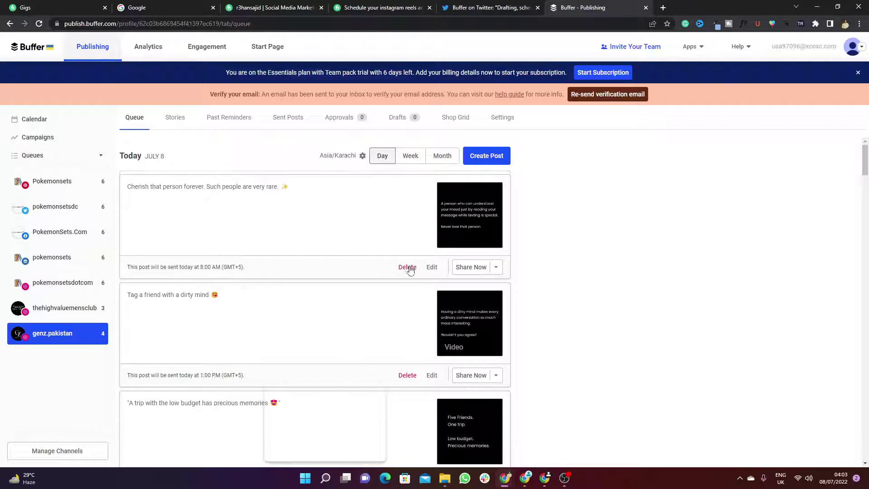